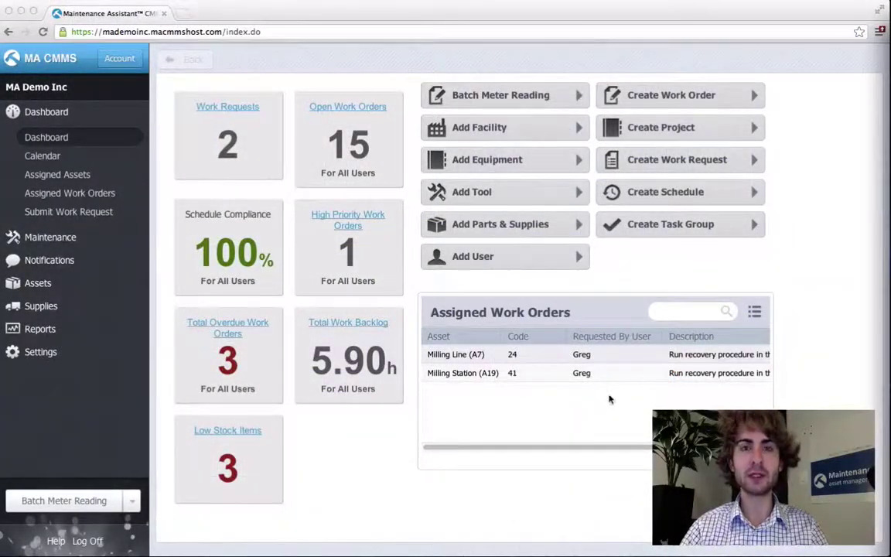
Open the attached files of the Volvo Truck 1 asset located under Main Facility
click(56, 284)
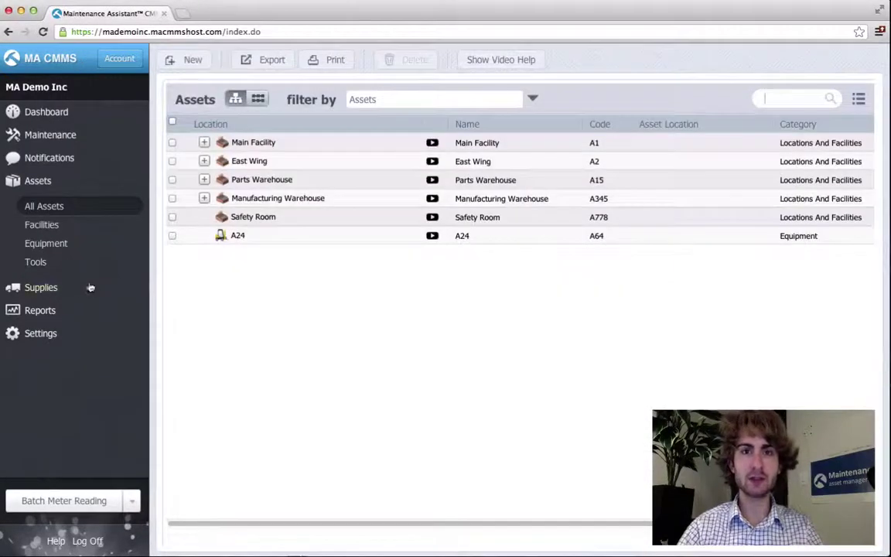
click(203, 142)
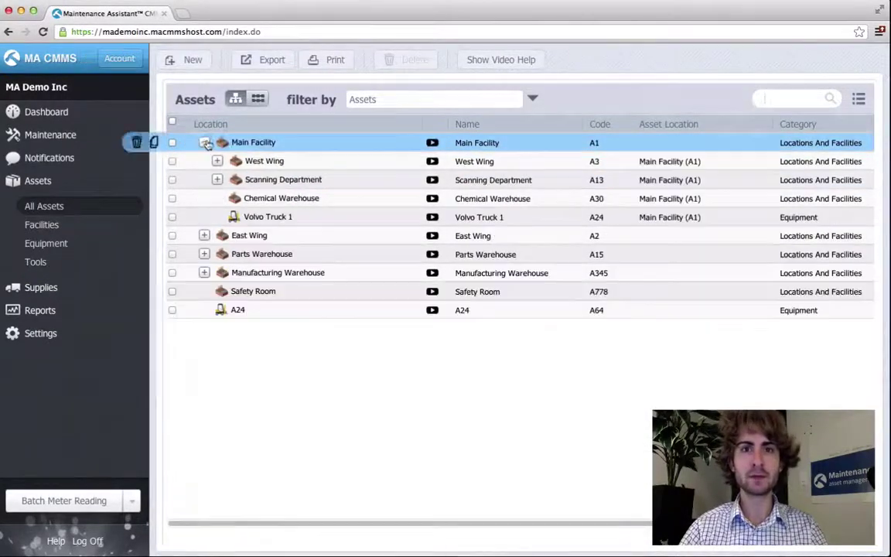
click(269, 217)
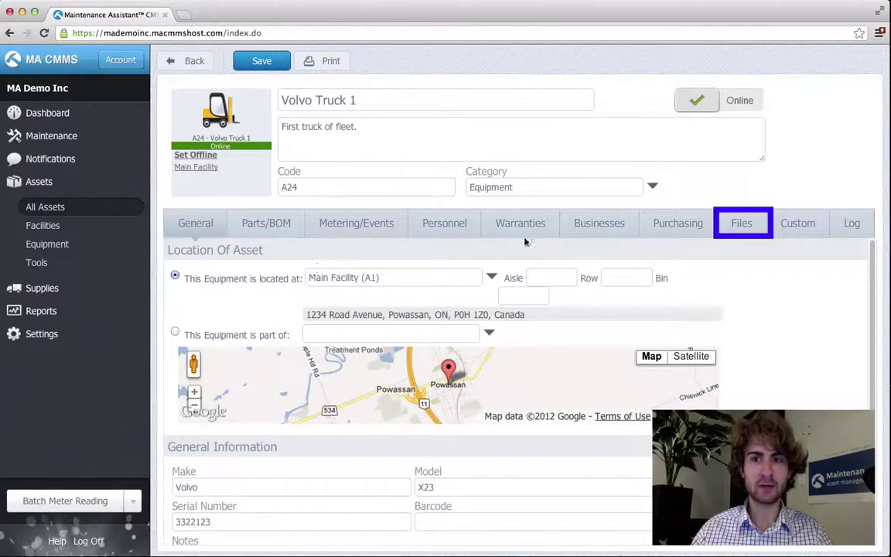
click(748, 237)
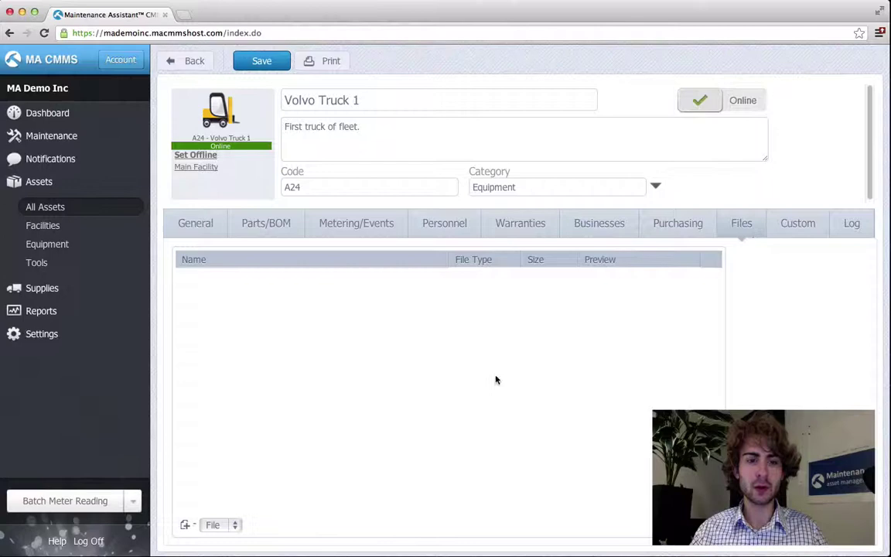
Examine the blank forms for attaching a link and a note to the truck, closing each without saving
click(235, 526)
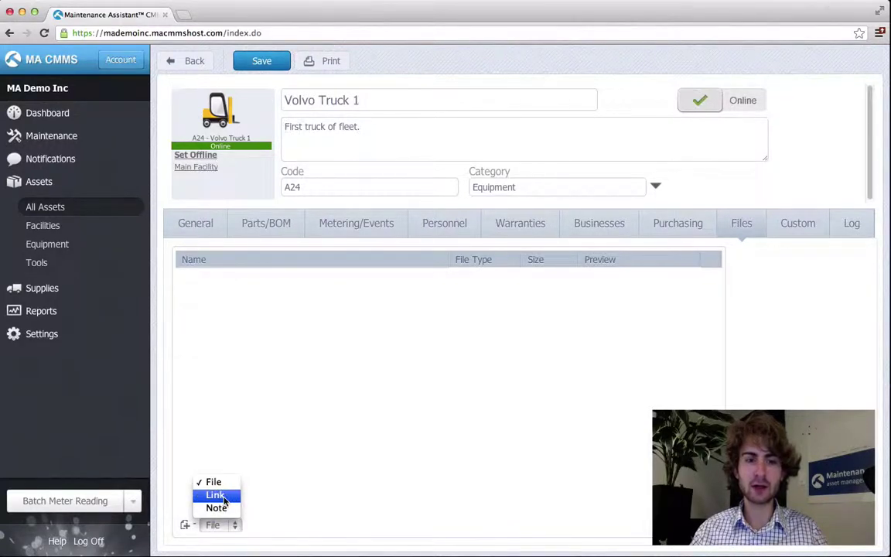
click(224, 502)
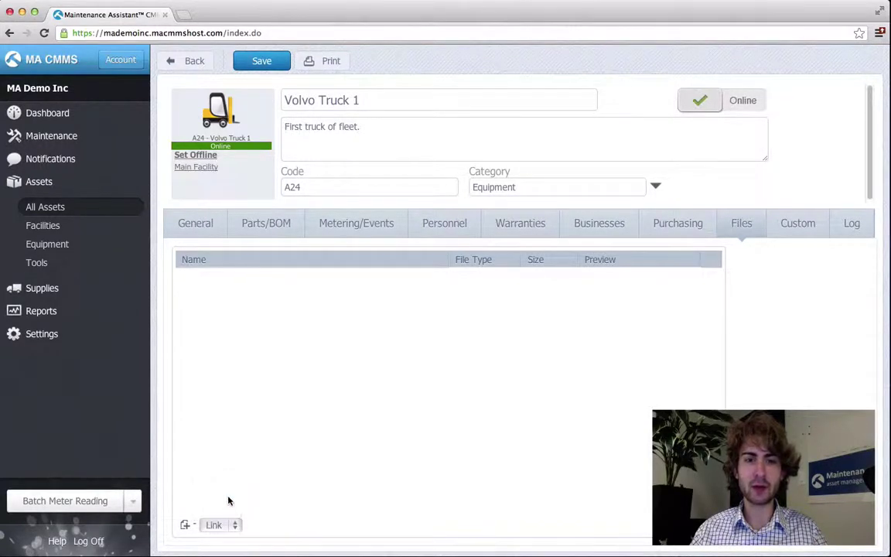
click(186, 525)
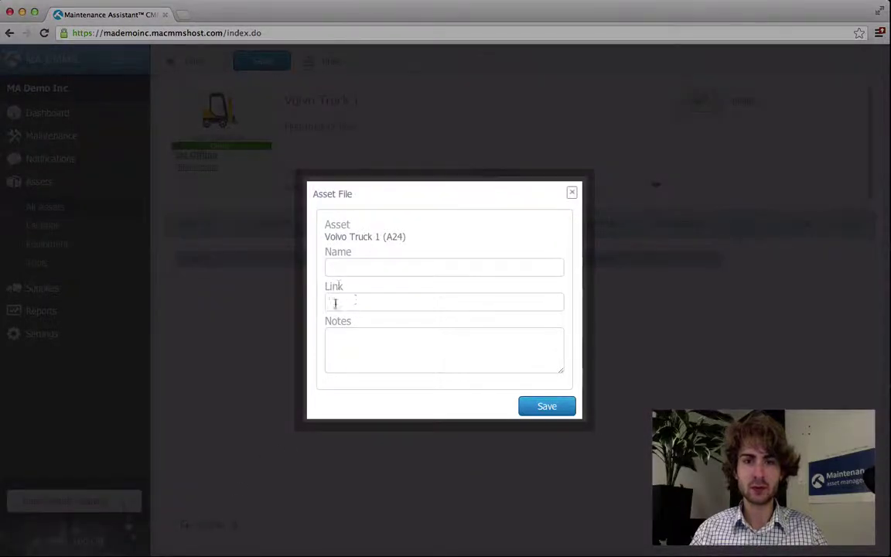
click(571, 192)
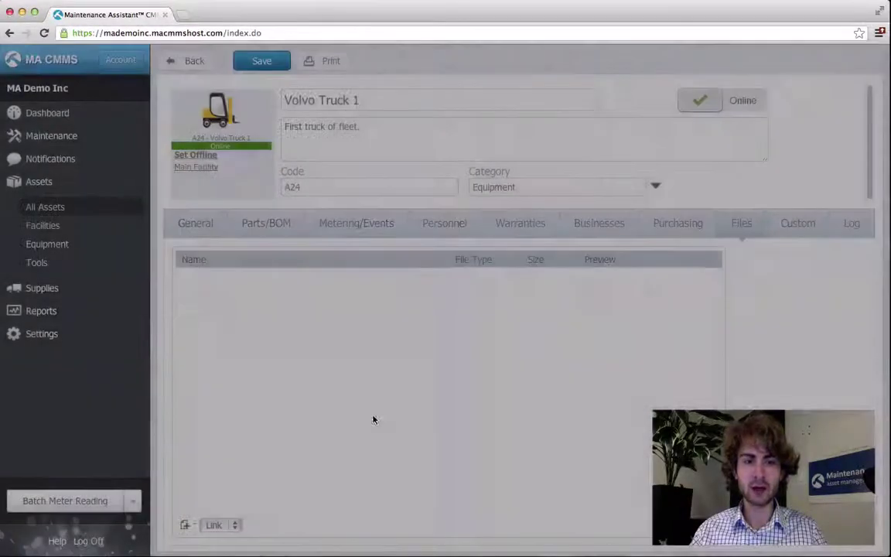
click(223, 524)
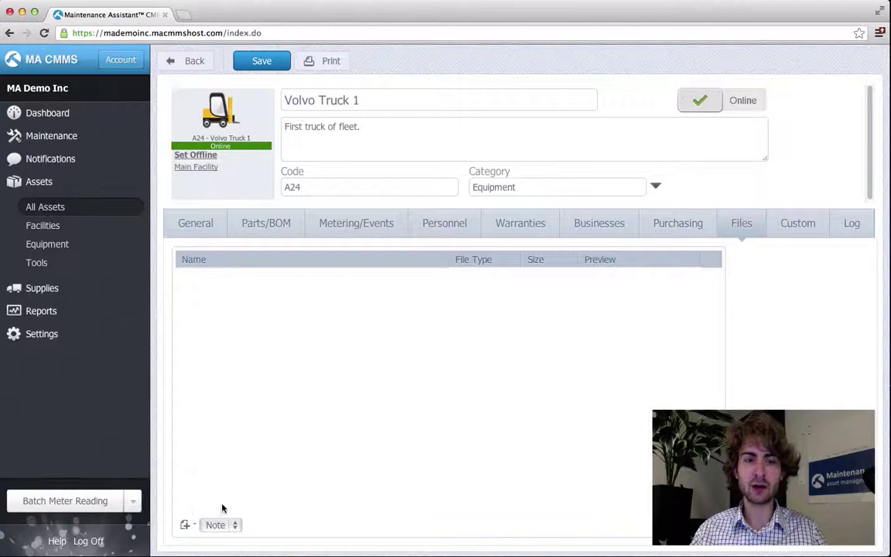
click(184, 526)
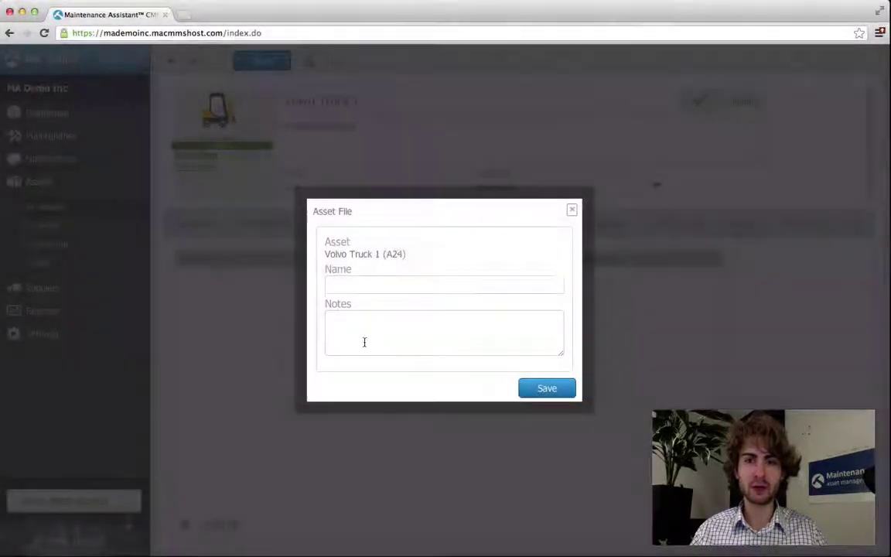
click(573, 210)
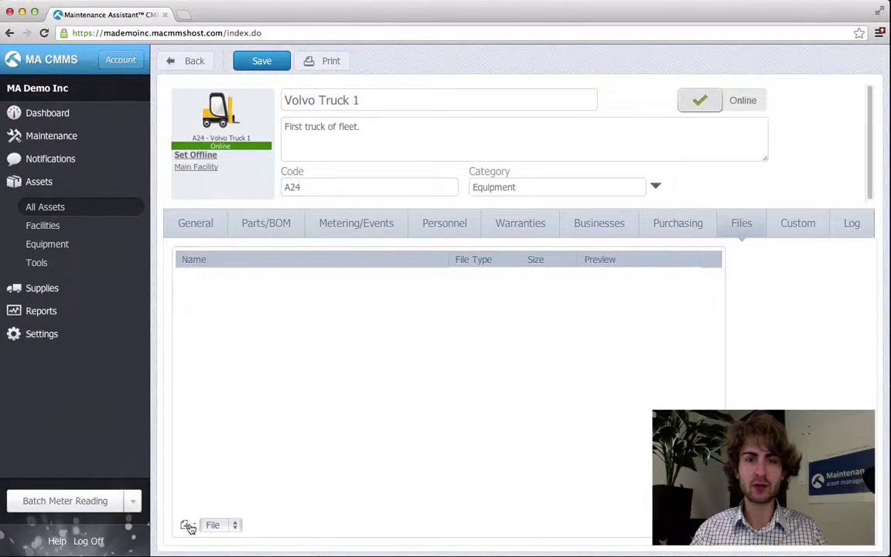
Attach volvo truck.jpeg from the Pictures folder to the truck as its Default Image and save the entry
click(194, 524)
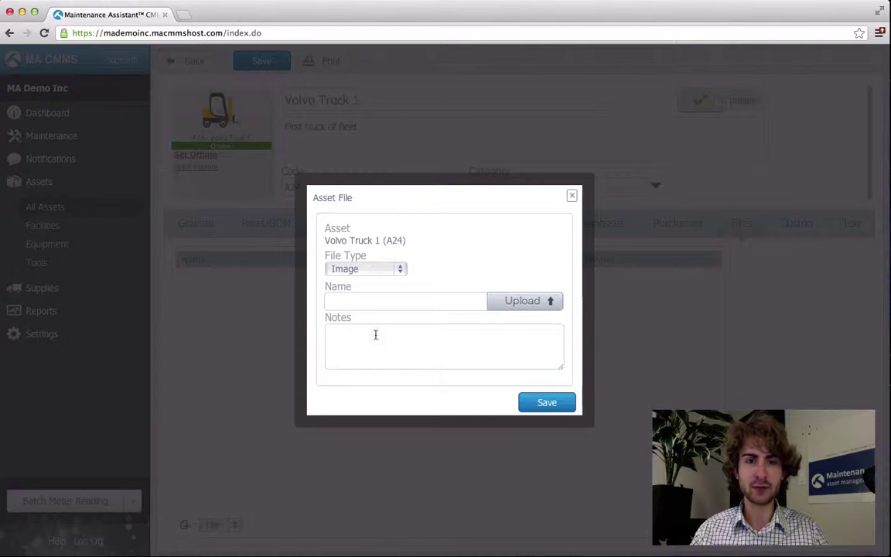
click(402, 271)
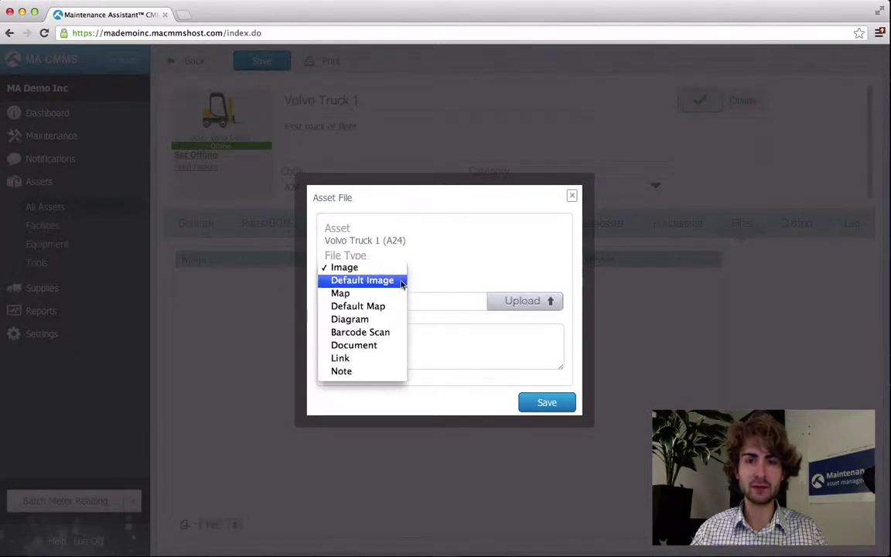
click(399, 280)
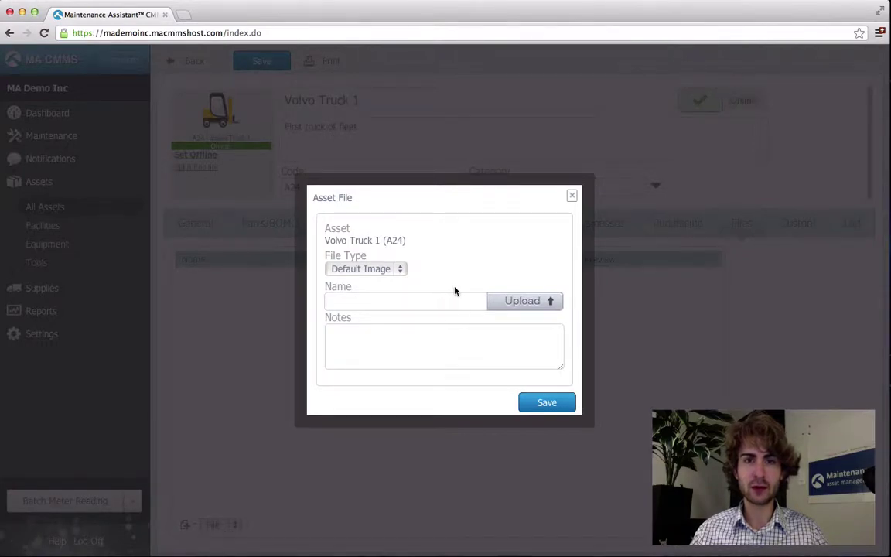
click(517, 303)
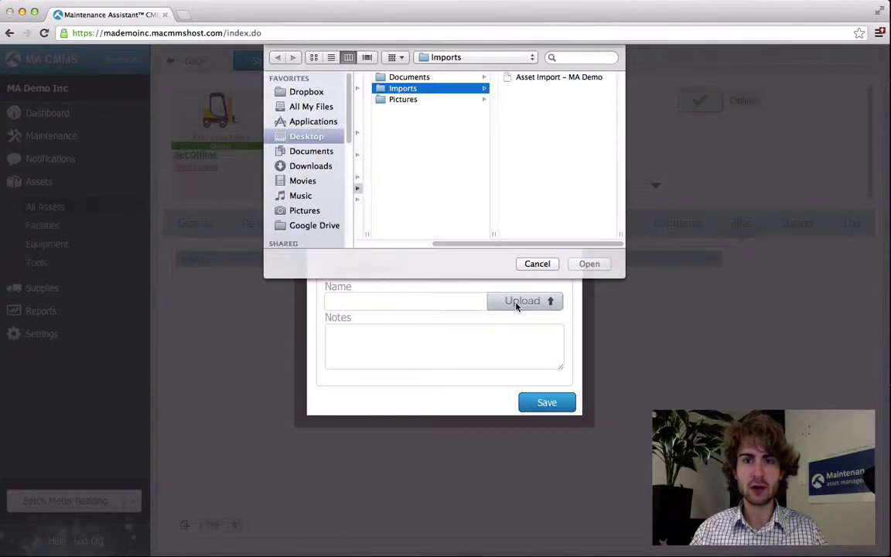
click(403, 100)
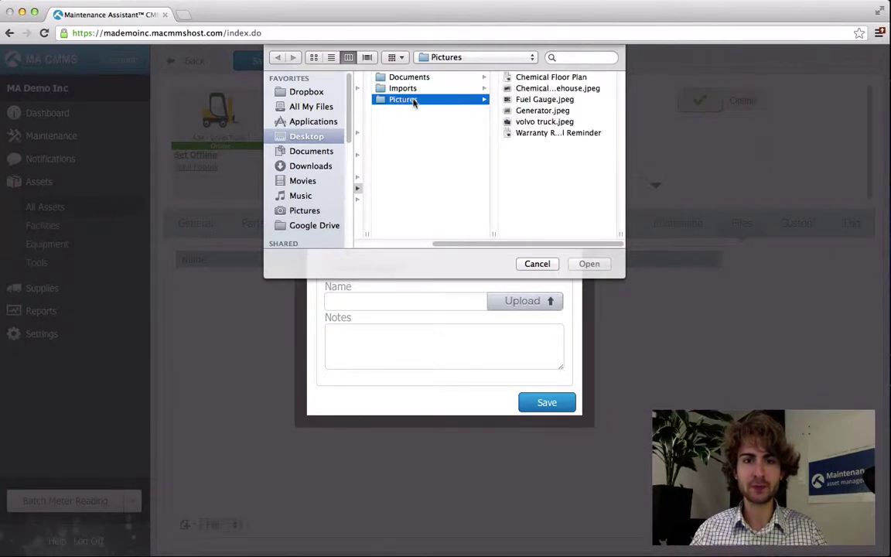
double_click(558, 123)
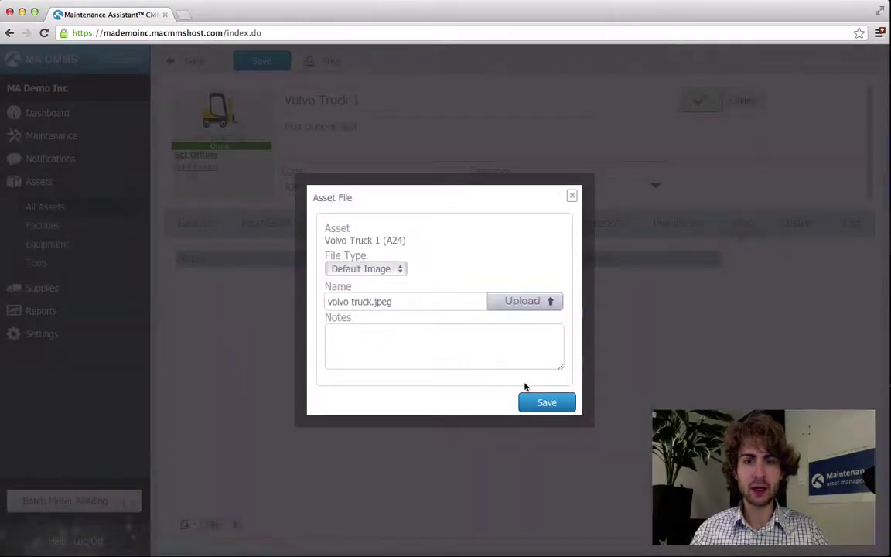
click(546, 403)
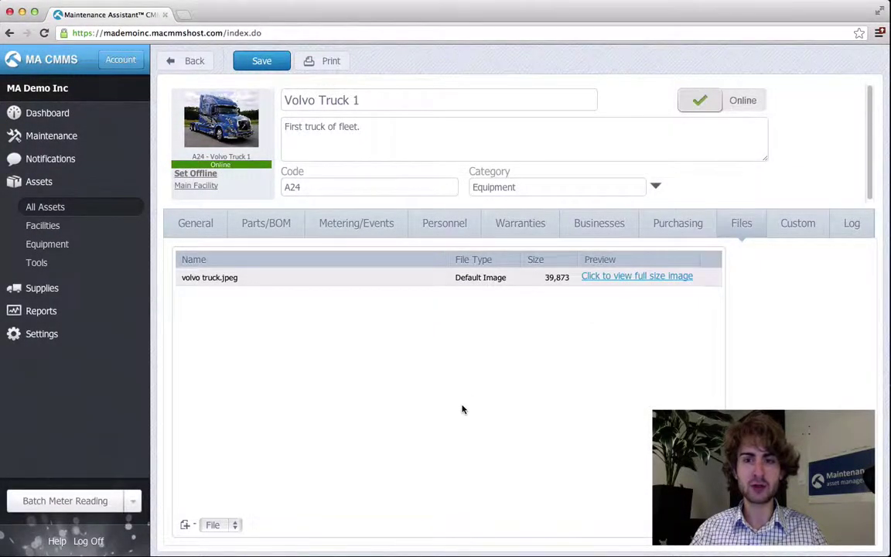
View the truck's default image at full size, and return to the asset's file list
click(624, 277)
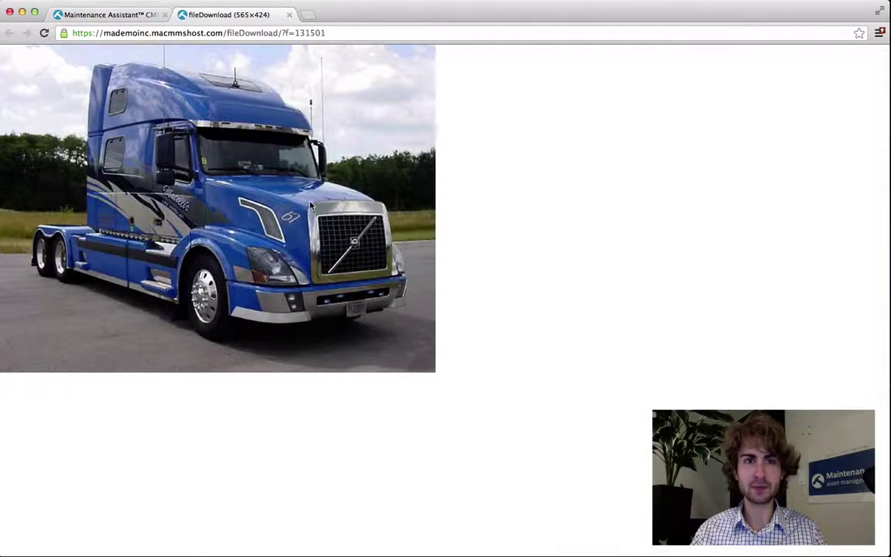
click(289, 14)
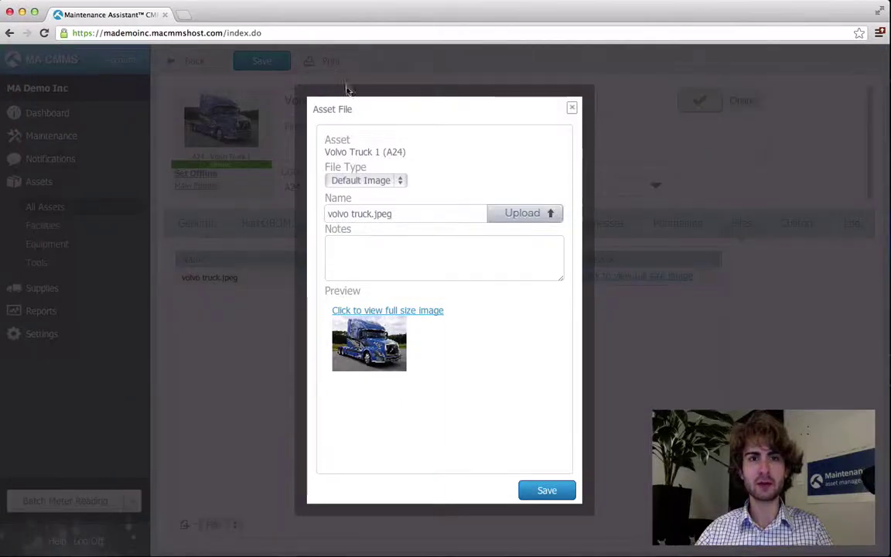
click(574, 108)
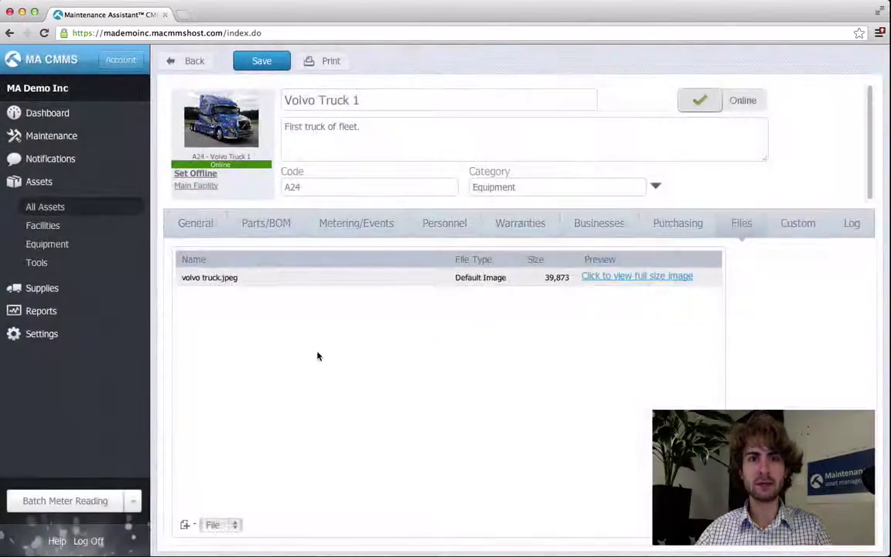
Attach Fuel Gauge.jpeg from the Pictures folder to the truck with the file type Image and save it
click(186, 527)
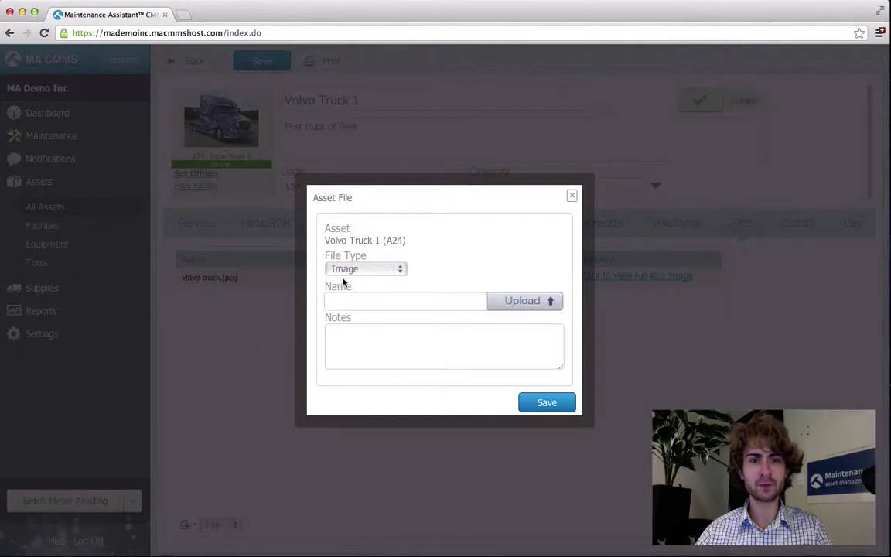
click(513, 306)
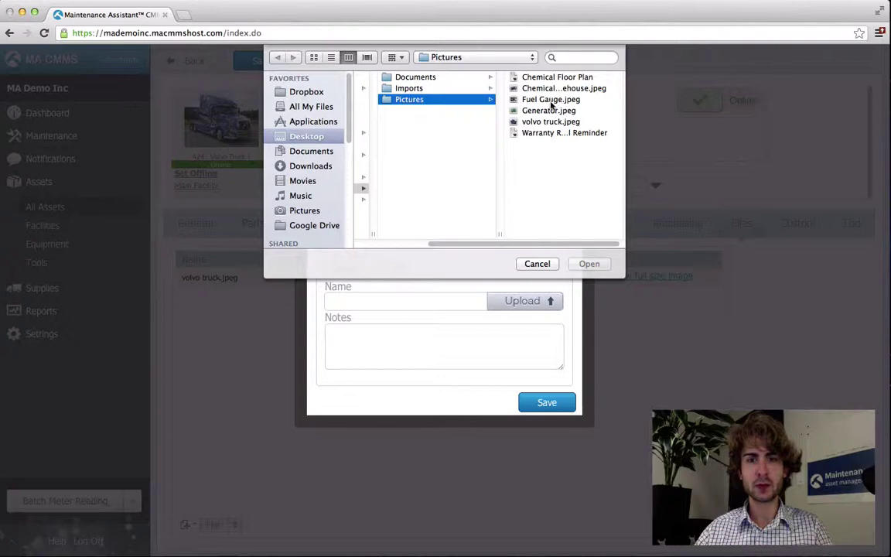
double_click(550, 101)
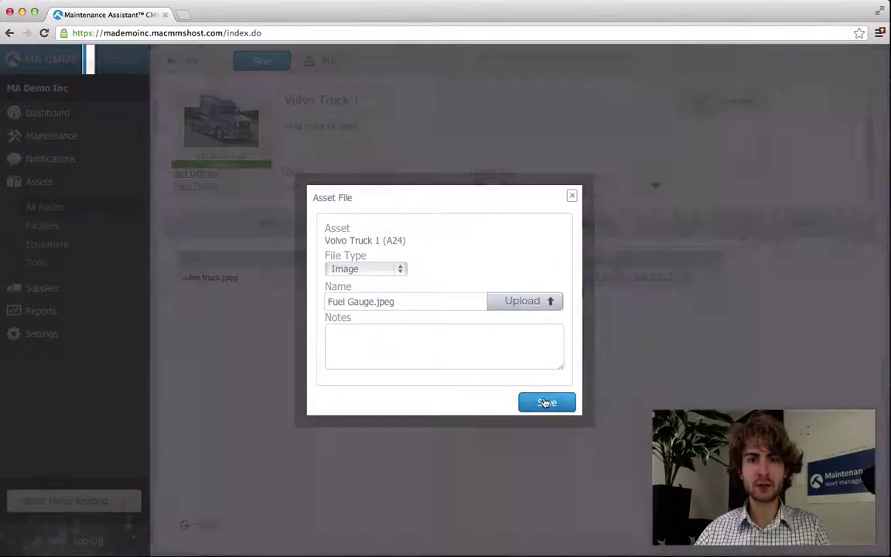
click(546, 402)
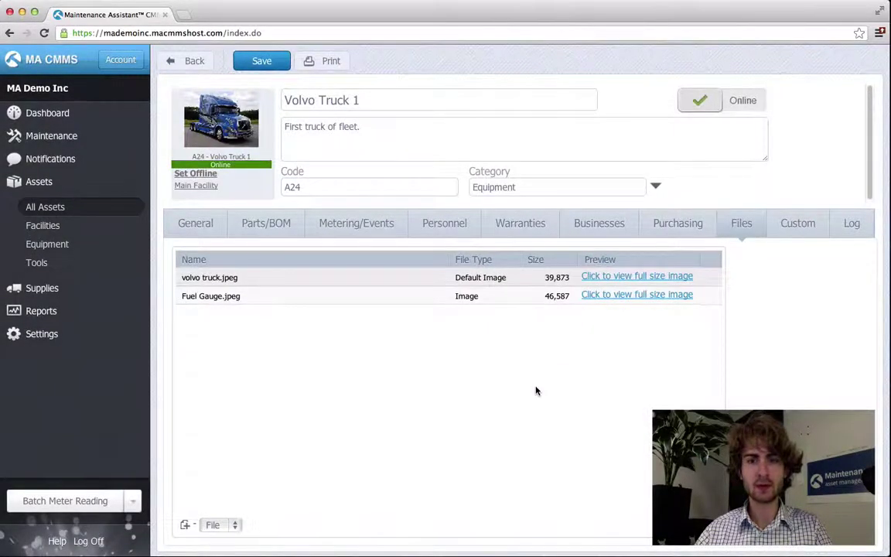
Open the full-size view of Fuel Gauge.jpeg, and return to the asset's file list
click(602, 295)
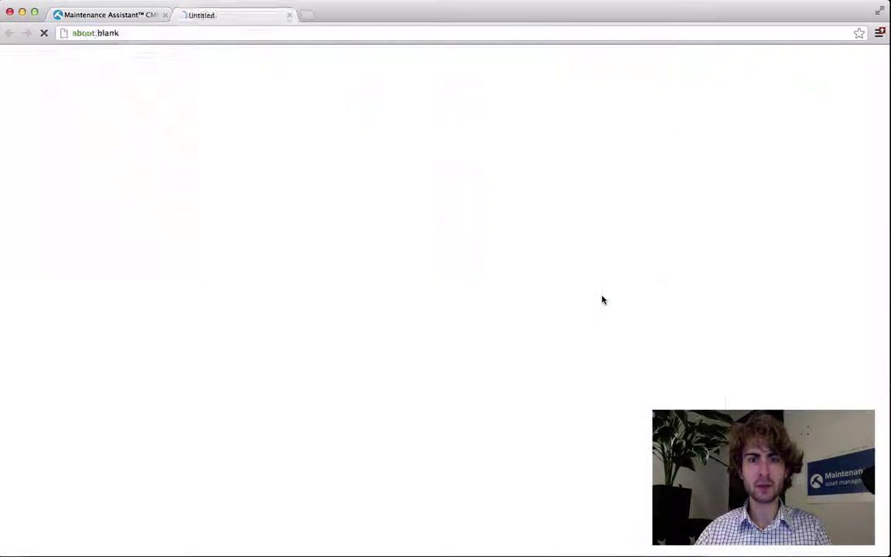
click(289, 15)
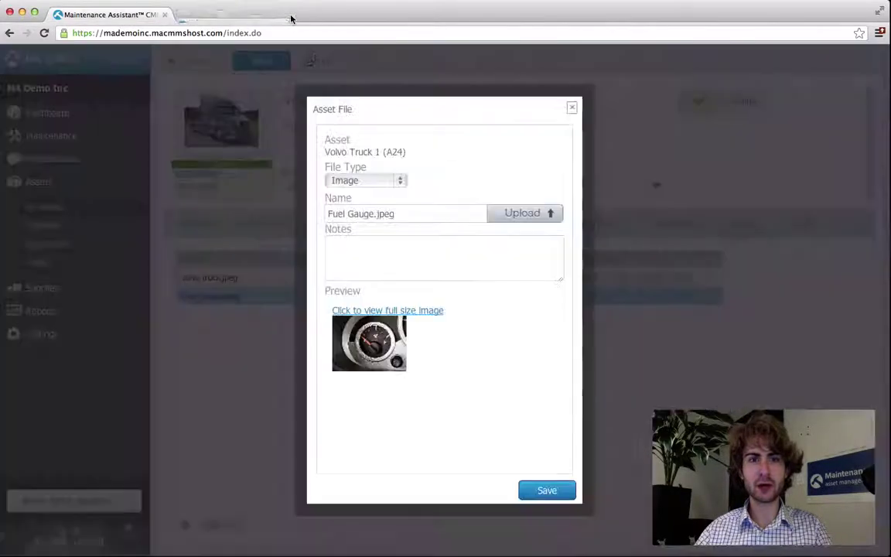
click(572, 108)
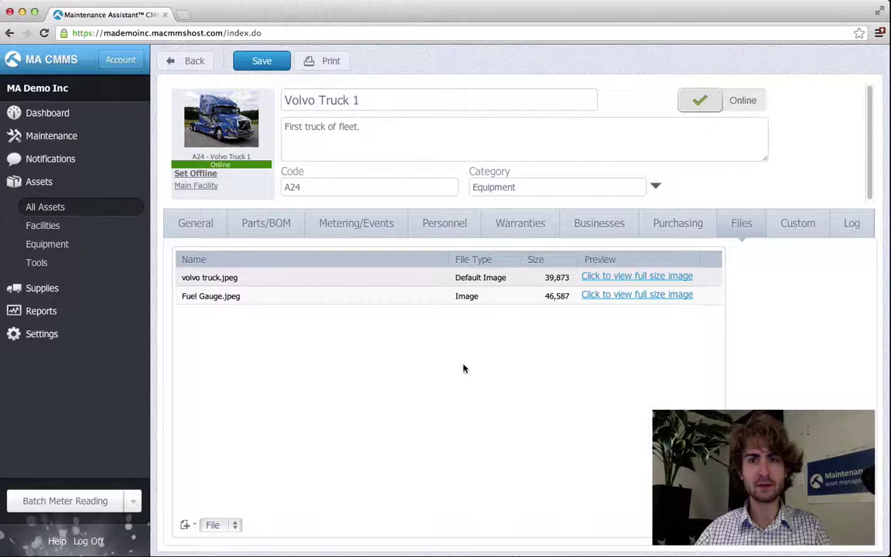
Attach Volvo Truck Parts List.pdf from the Documents folder to the truck as a Document, and open the saved file
click(185, 523)
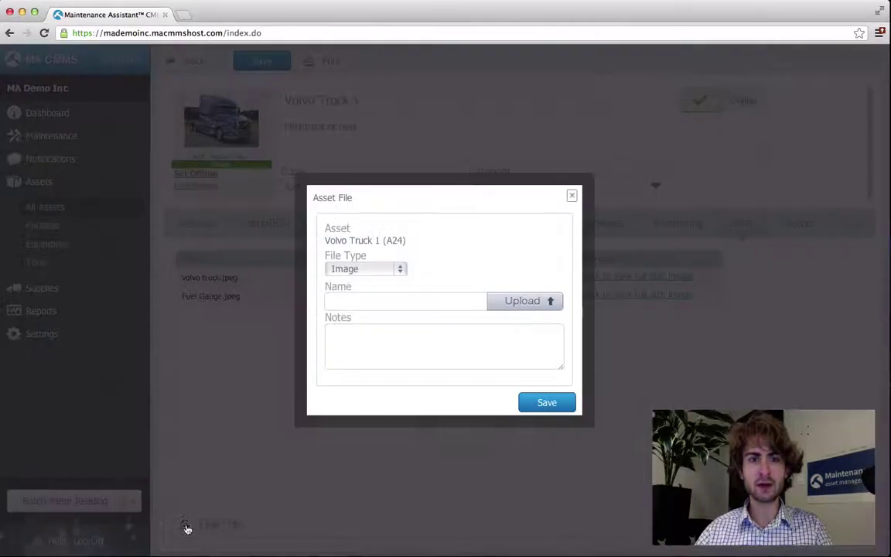
click(379, 269)
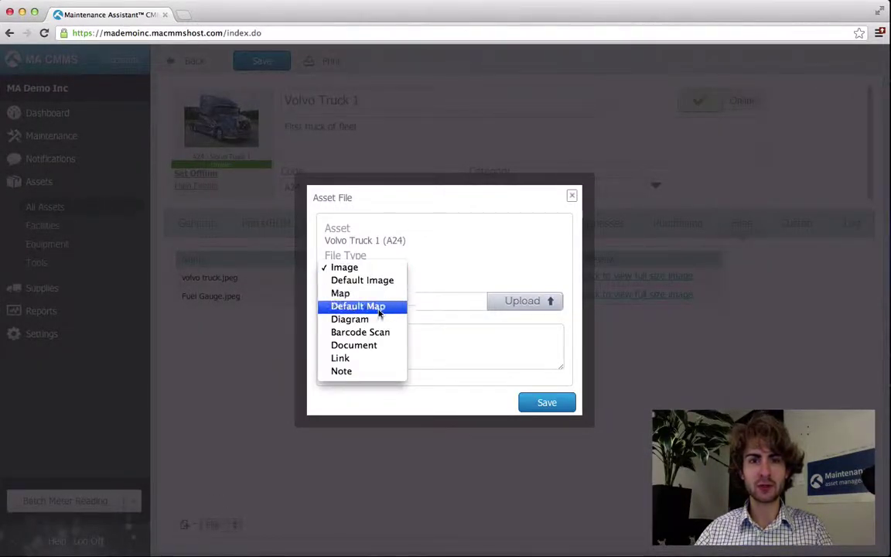
click(387, 345)
click(496, 304)
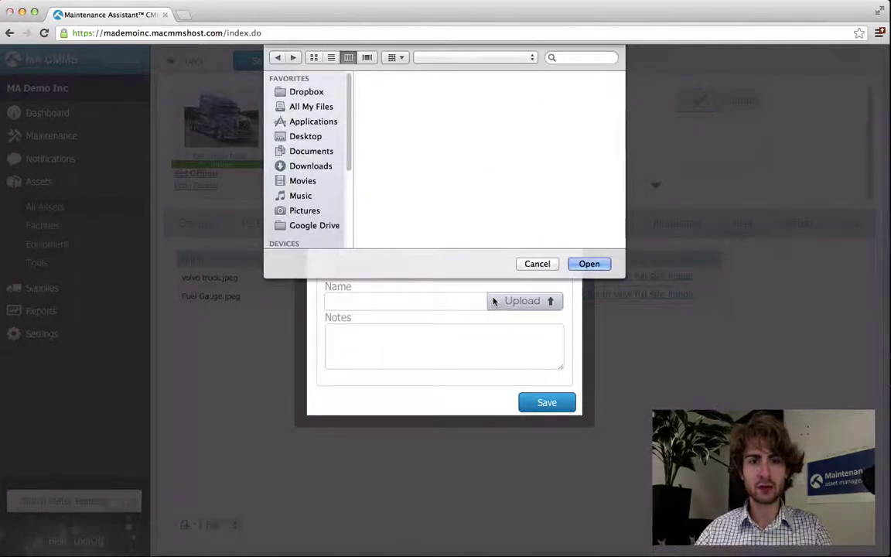
click(414, 78)
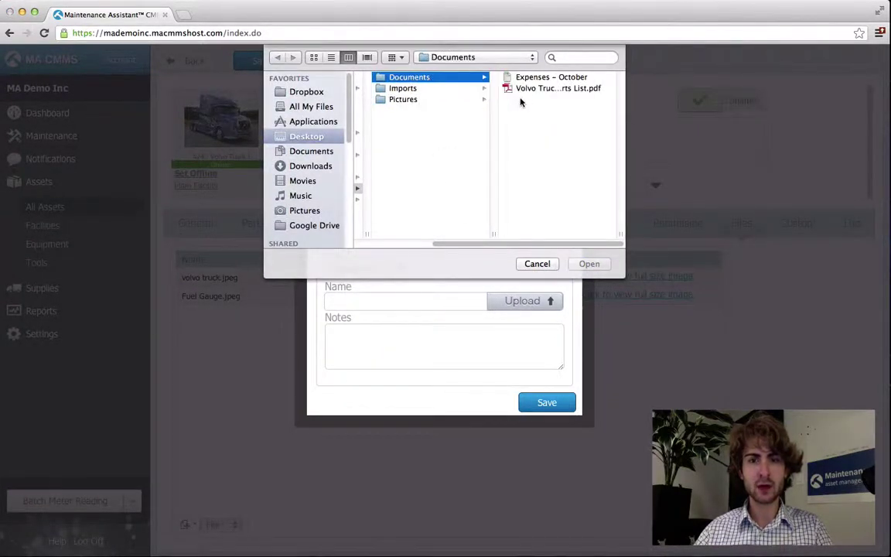
double_click(534, 89)
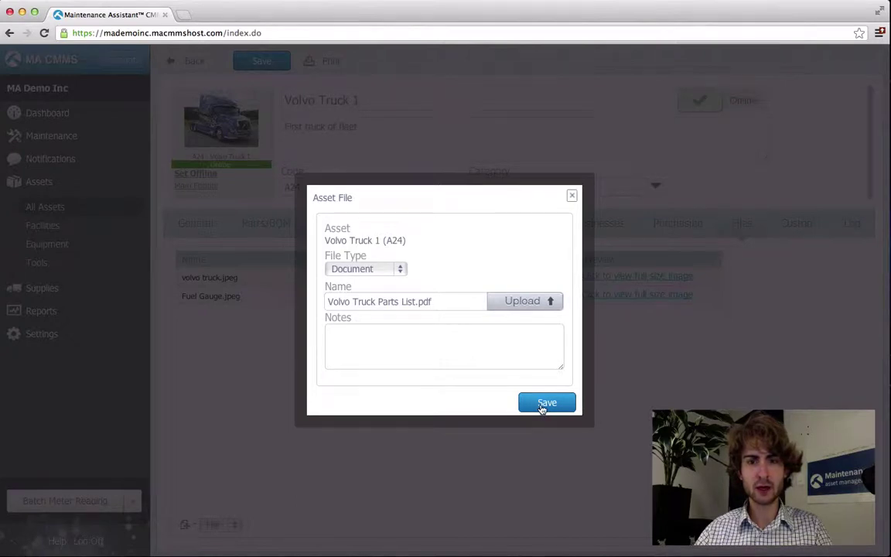
click(544, 404)
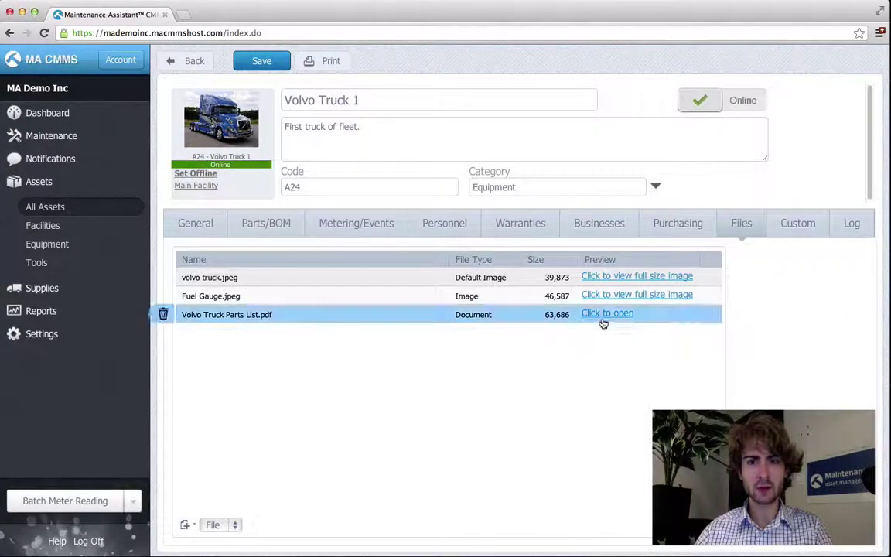
click(603, 317)
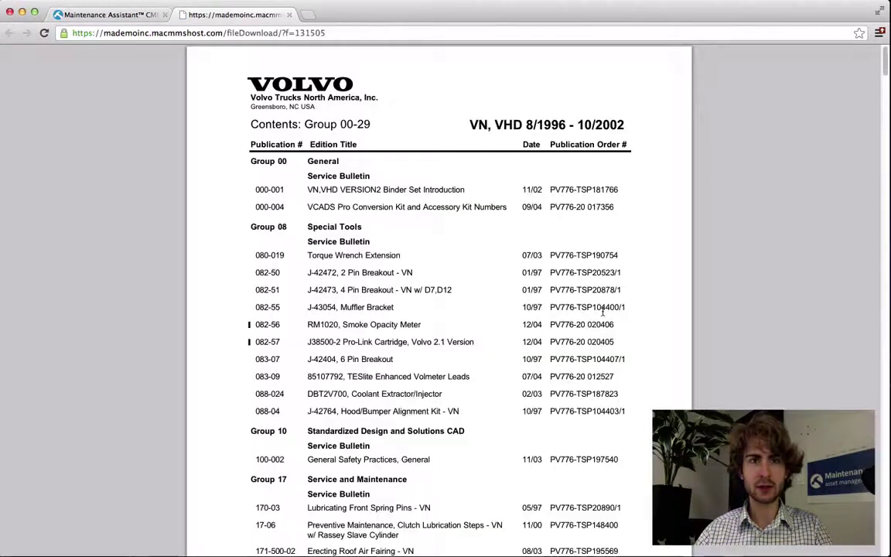
Look through the pages of the opened Volvo Truck Parts List, and return to the truck's file list
scroll(602, 312, down, 10)
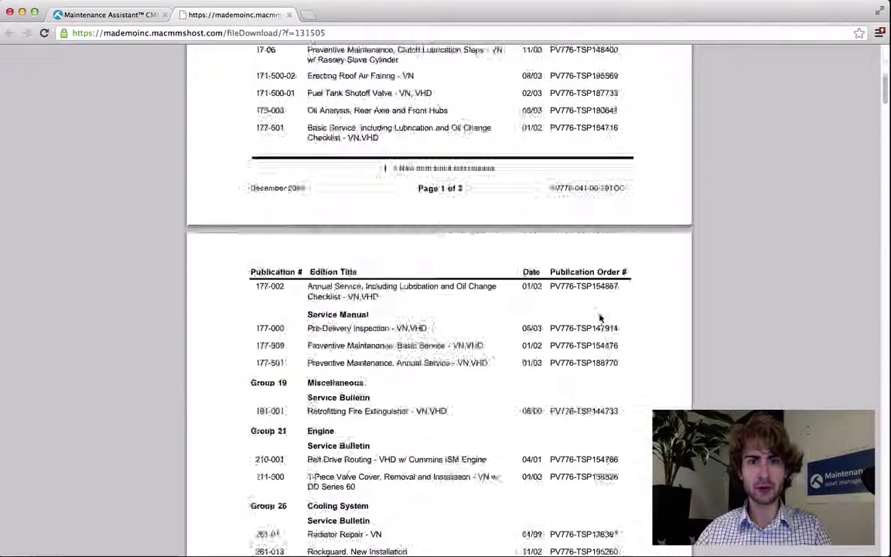
scroll(600, 321, down, 20)
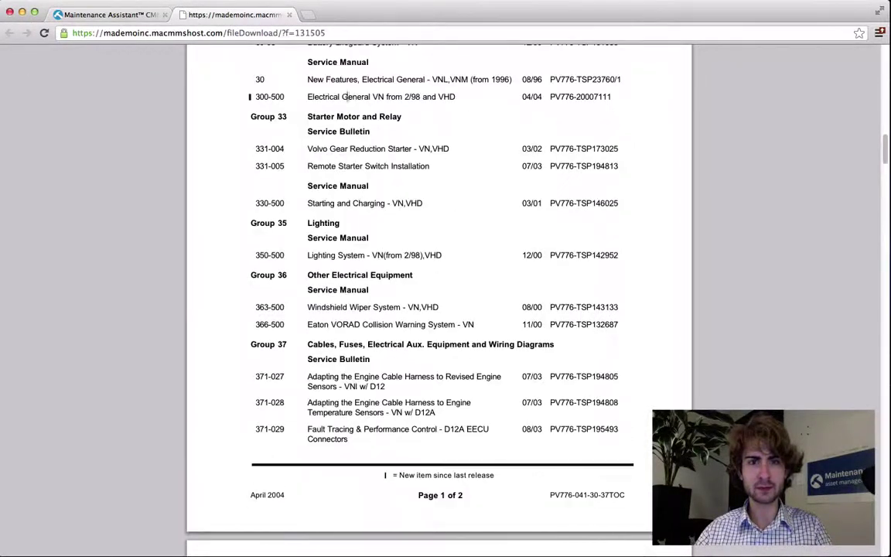
click(289, 15)
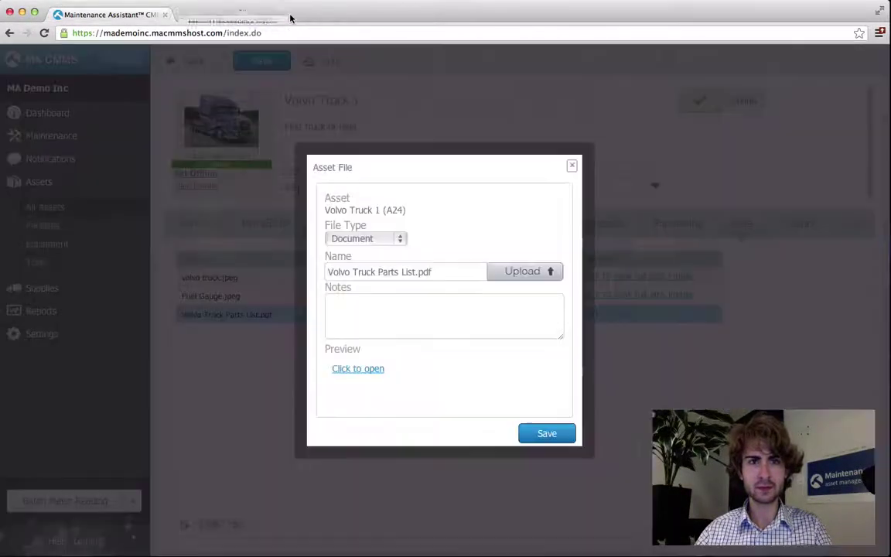
click(572, 166)
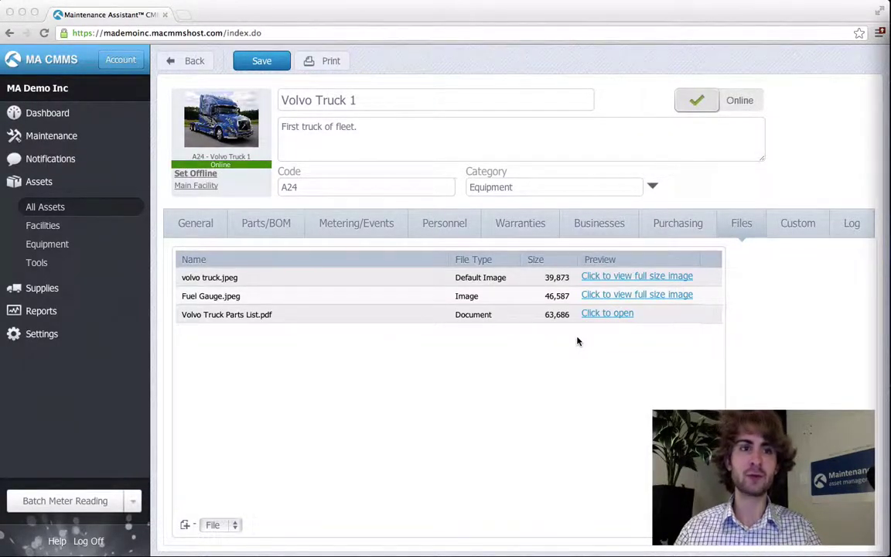
Open the Clean Facility work order for Main Facility (A1) from the active work orders
click(69, 135)
click(73, 161)
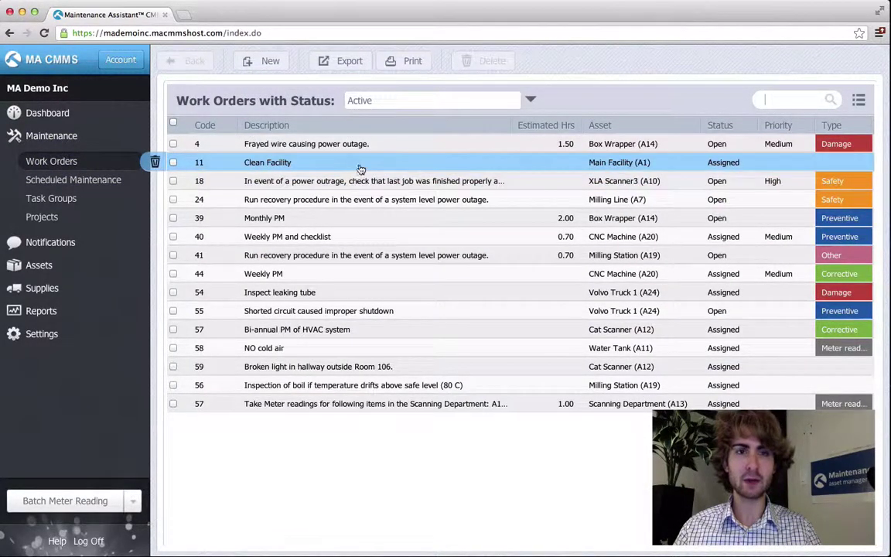
click(390, 169)
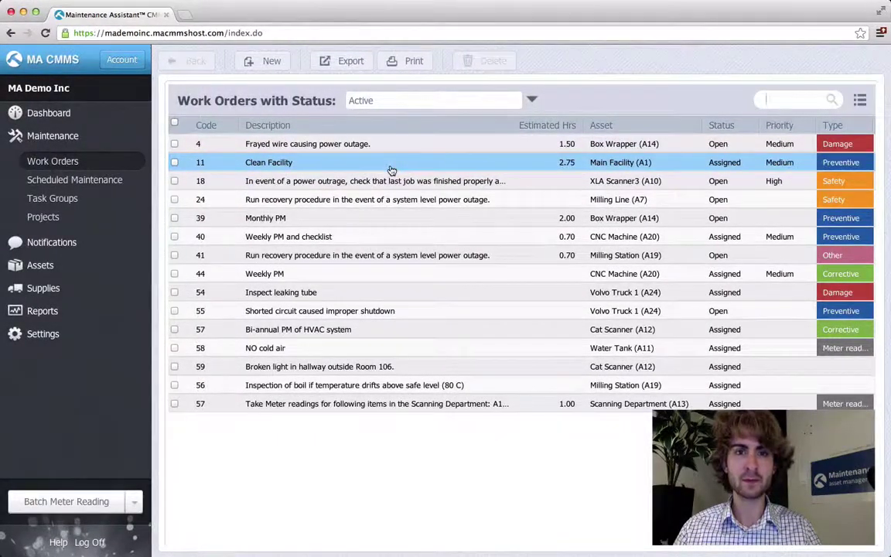
click(391, 168)
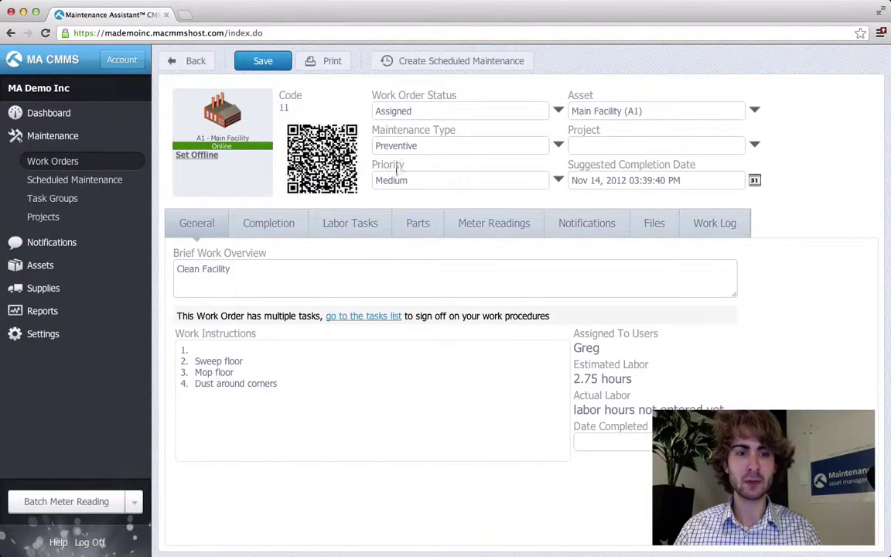
Attach Facility Floor Plan.rtf from the Pictures folder to the work order's files as an Image, save the work order, and return to the dashboard
click(650, 223)
click(187, 528)
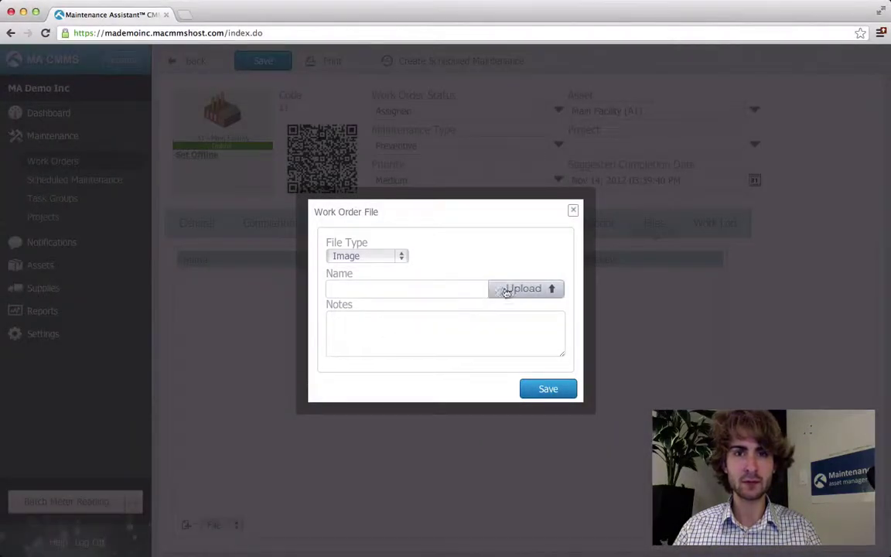
click(513, 288)
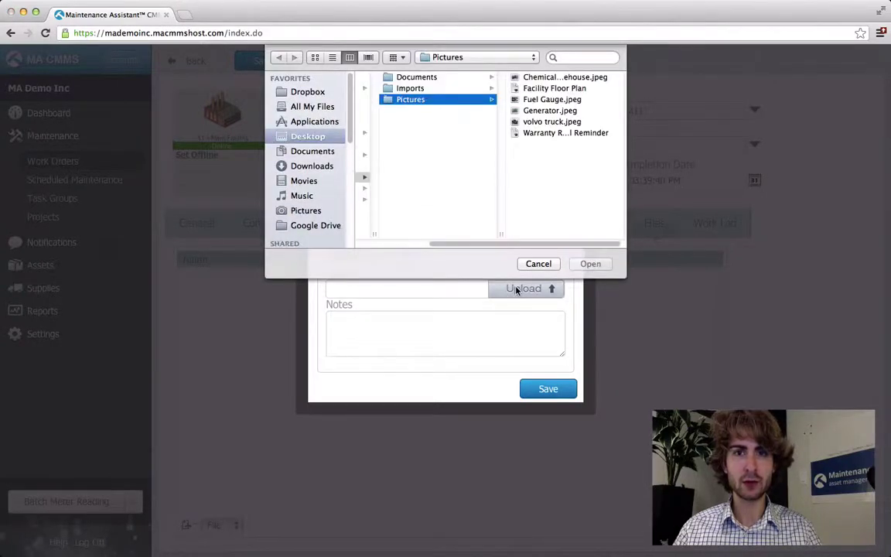
double_click(541, 89)
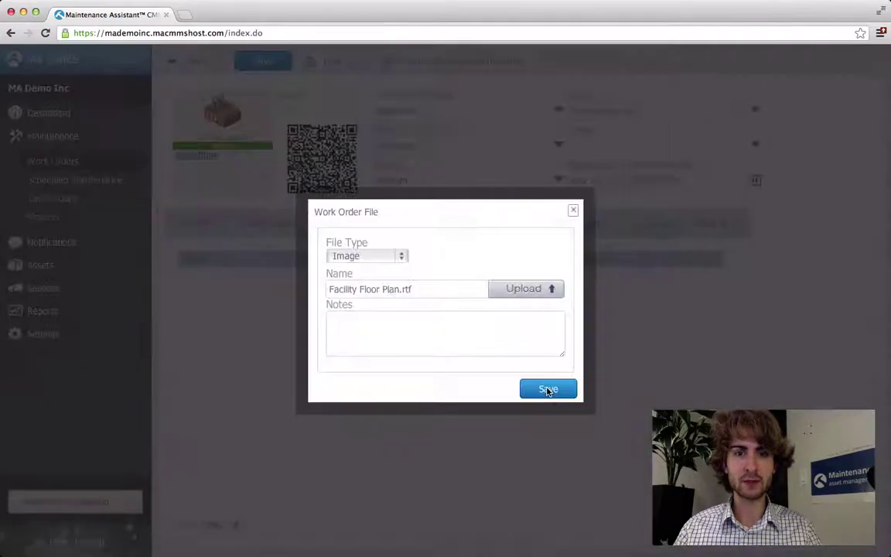
click(548, 389)
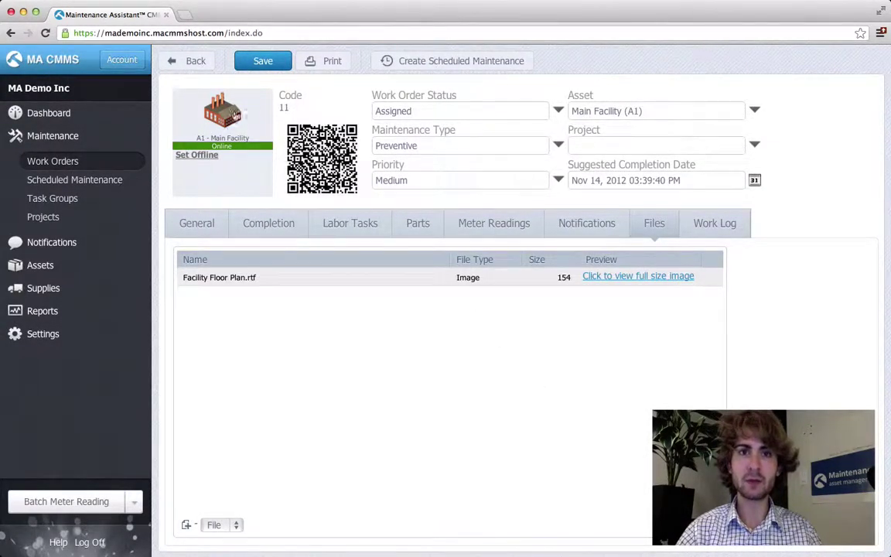
click(263, 62)
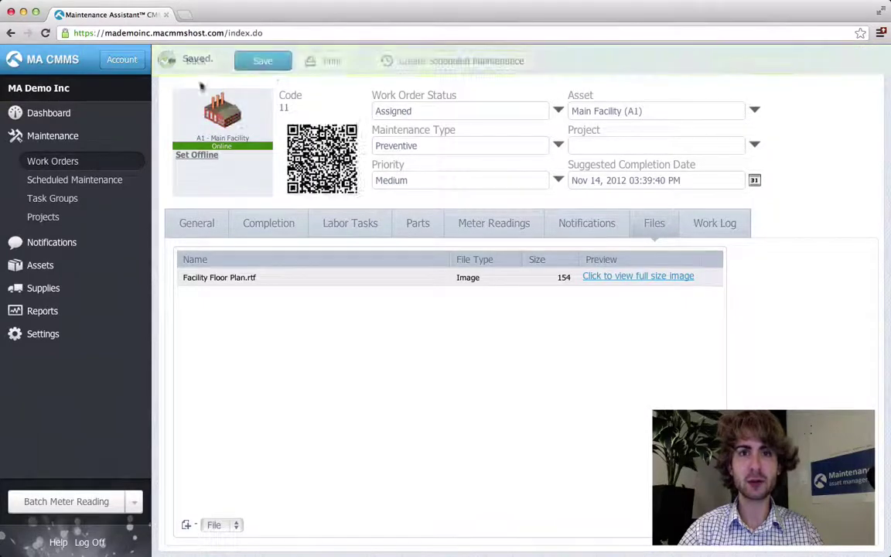
click(112, 113)
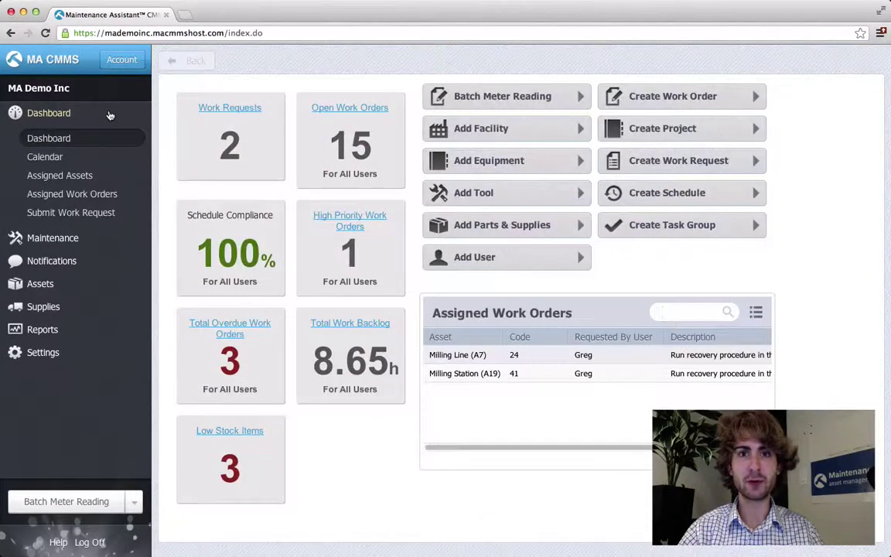